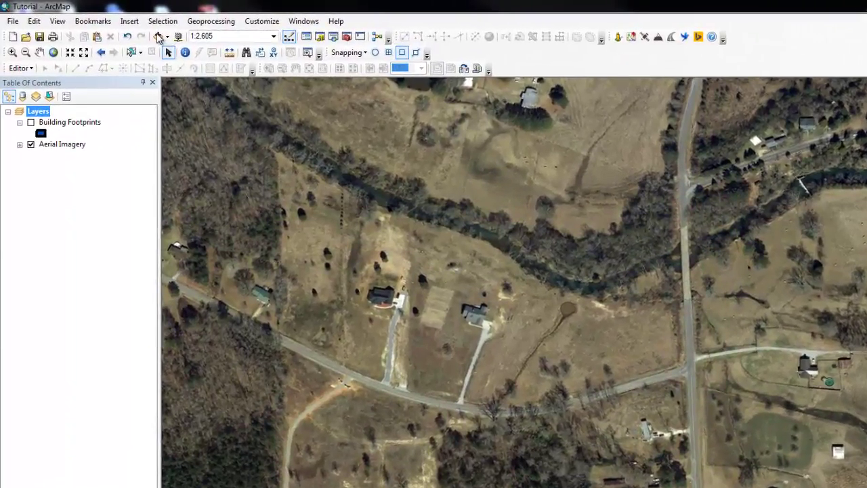
Add all seven DepthGrids rasters, from pctannchance to depth_0_2pct, to the map.
left_click(140, 32)
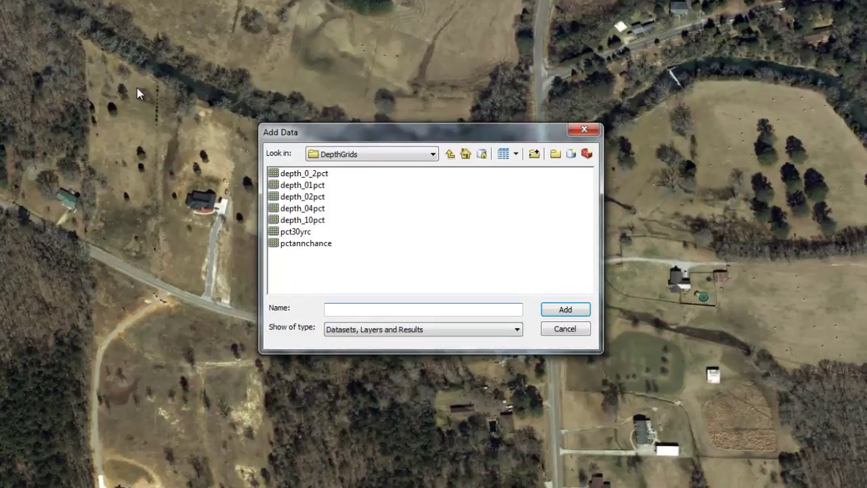
left_click_drag(308, 256, 319, 170)
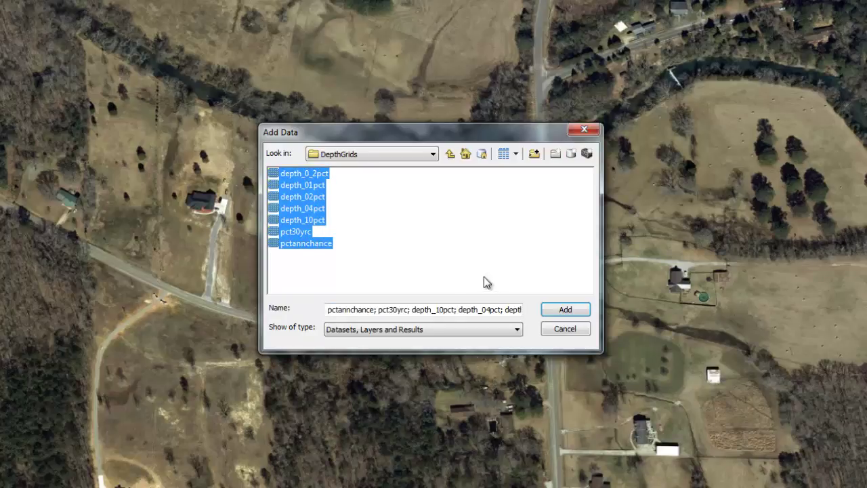
left_click(565, 310)
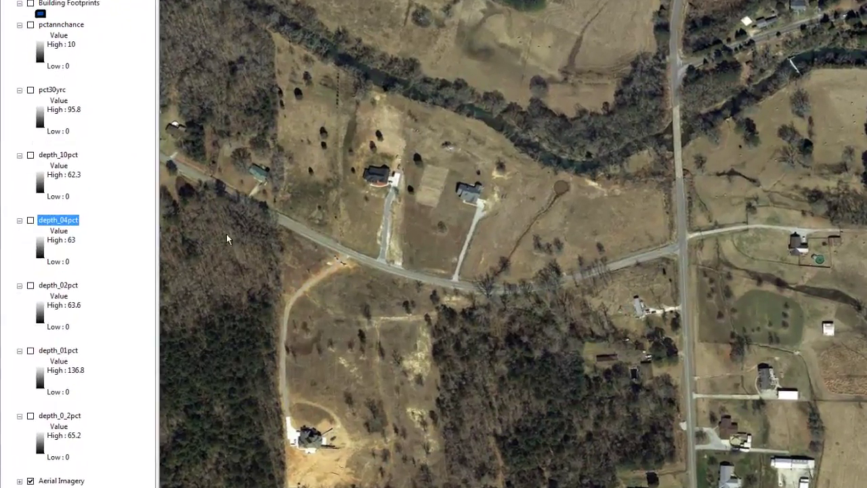
Switch depth_04pct to Classified symbology, computing the histogram for five Natural Breaks classes.
right_click(67, 222)
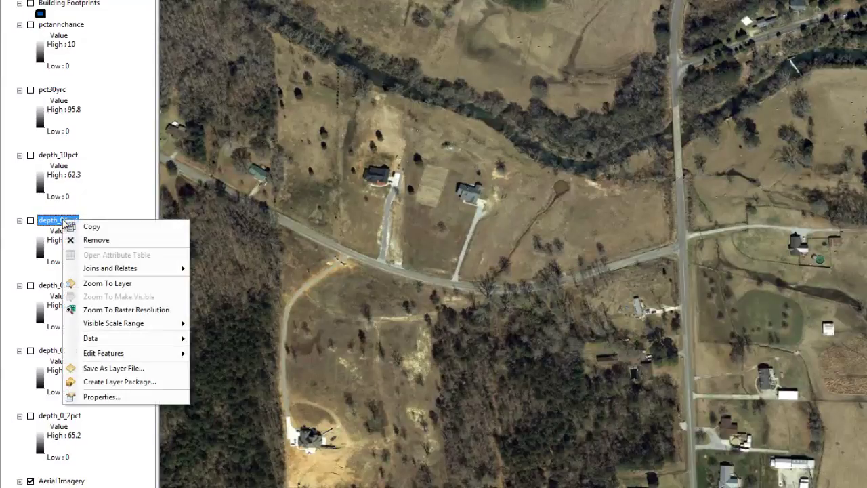
left_click(99, 397)
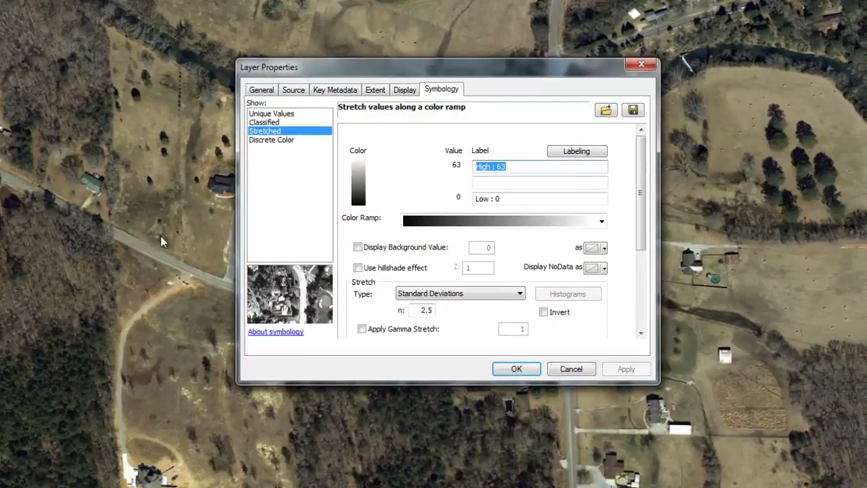
left_click(267, 123)
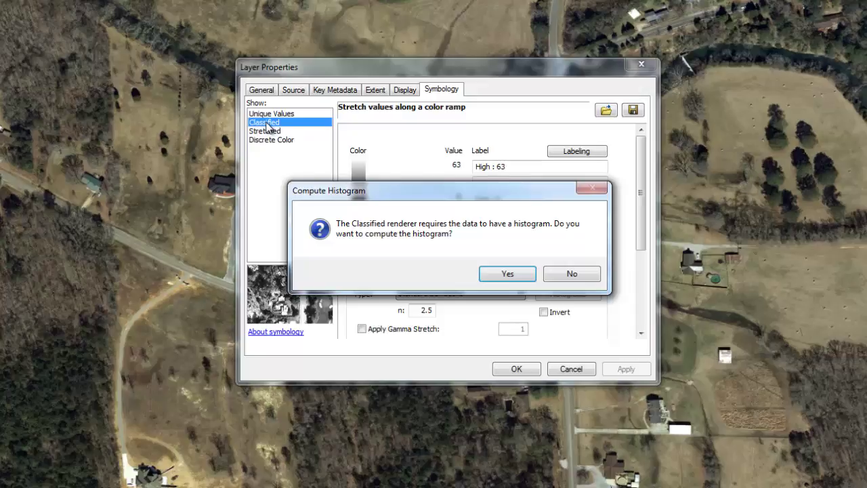
left_click(509, 275)
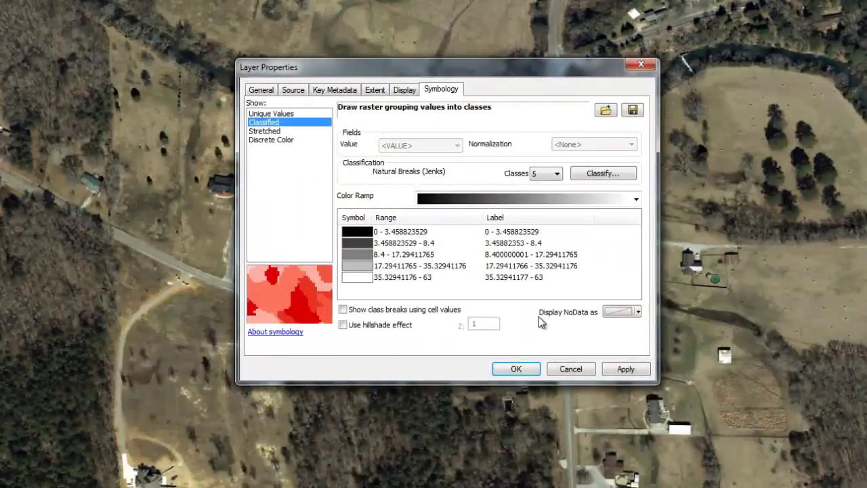
Set depth_04pct's manual class breaks to 2, 4, 6, 8 and 63.
left_click(610, 176)
left_click(612, 204)
type("2")
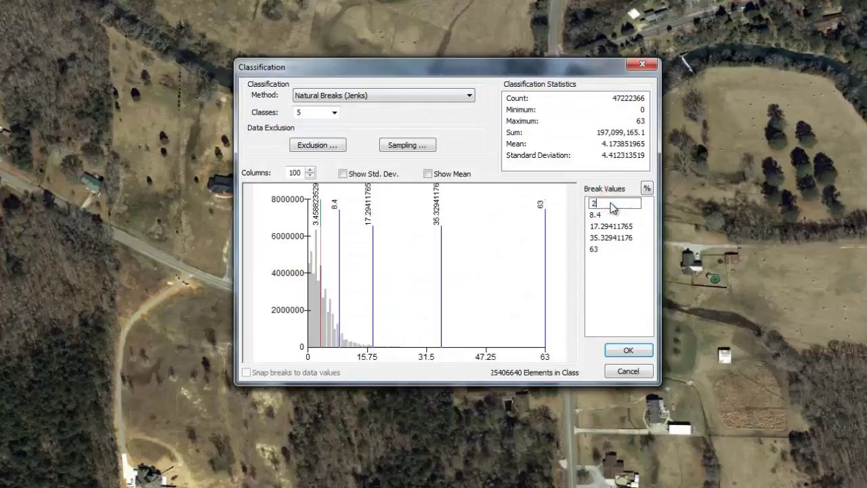
left_click(596, 214)
left_click(596, 214)
type("4")
left_click(599, 227)
left_click(600, 227)
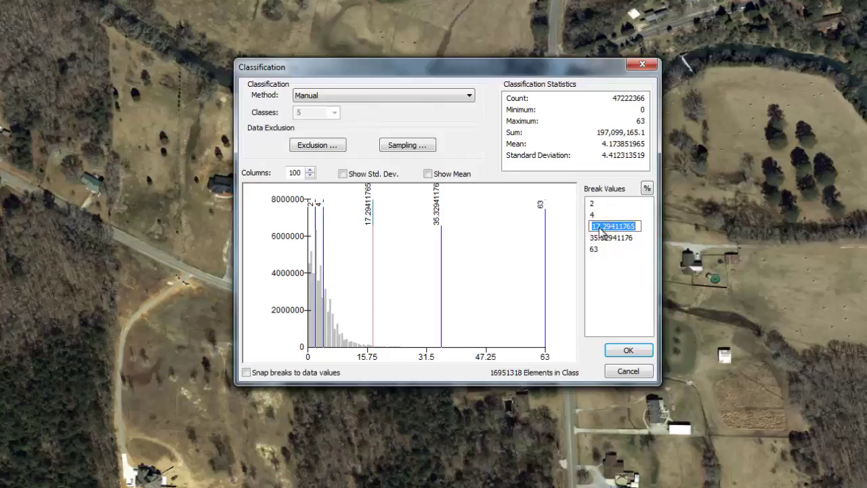
type("6")
left_click(605, 242)
left_click(604, 241)
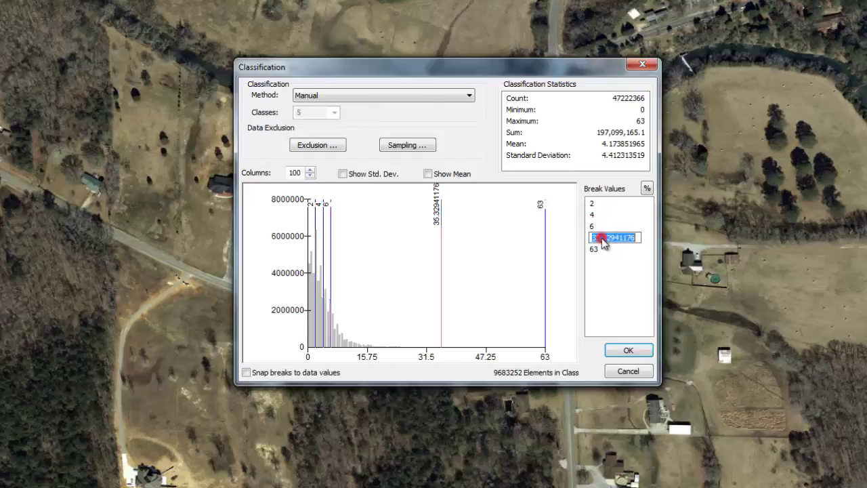
type("8")
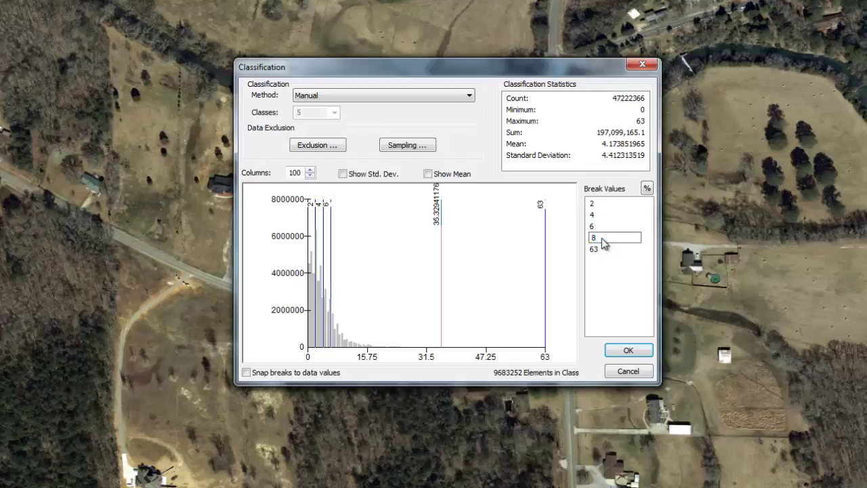
left_click(607, 267)
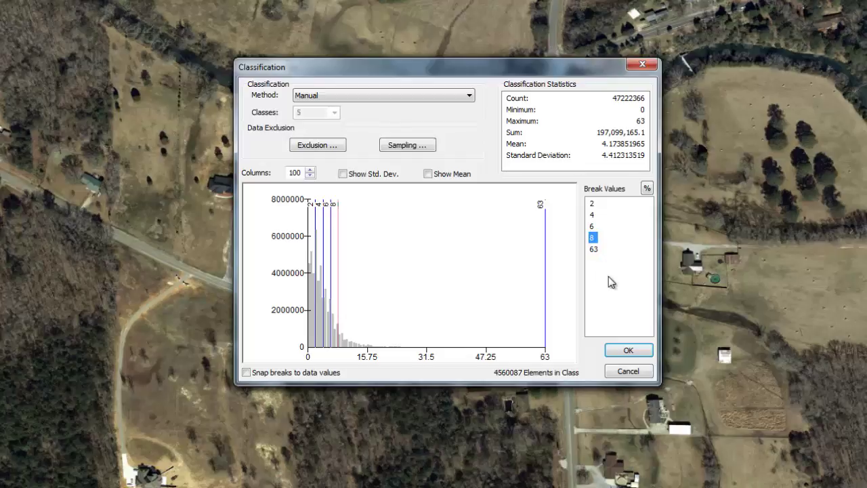
left_click(630, 351)
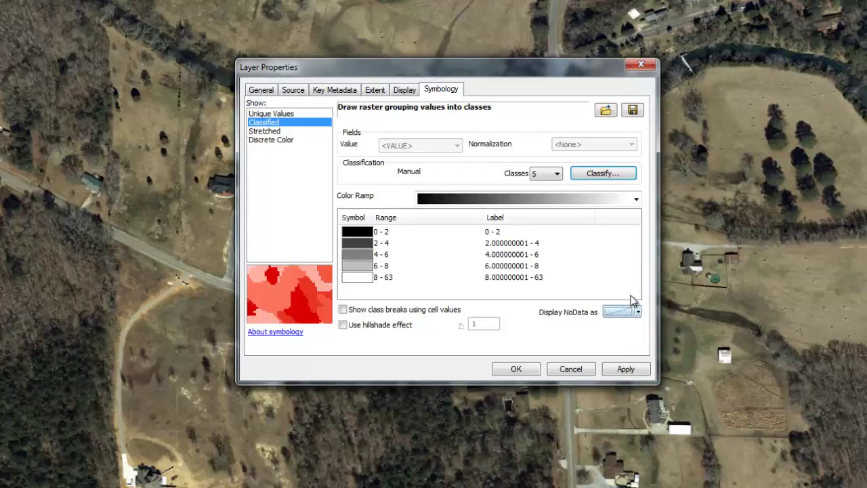
Apply a light-to-dark blue colour ramp to depth_04pct's five classes.
left_click(636, 198)
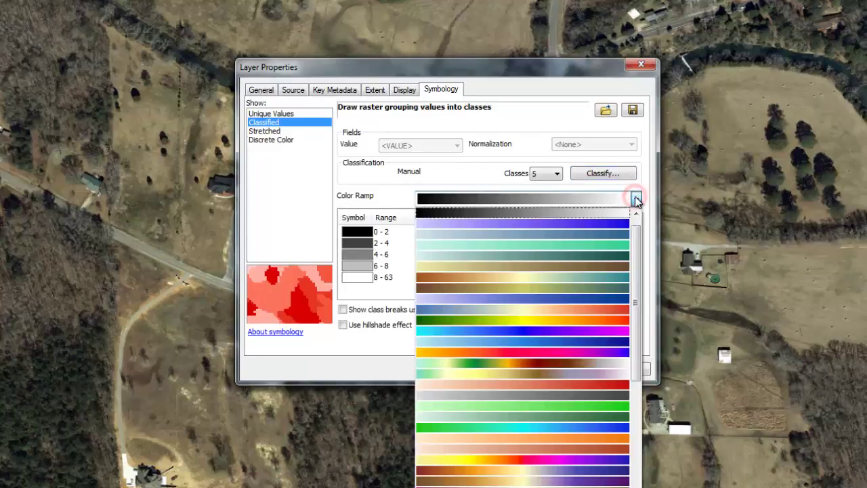
left_click(591, 340)
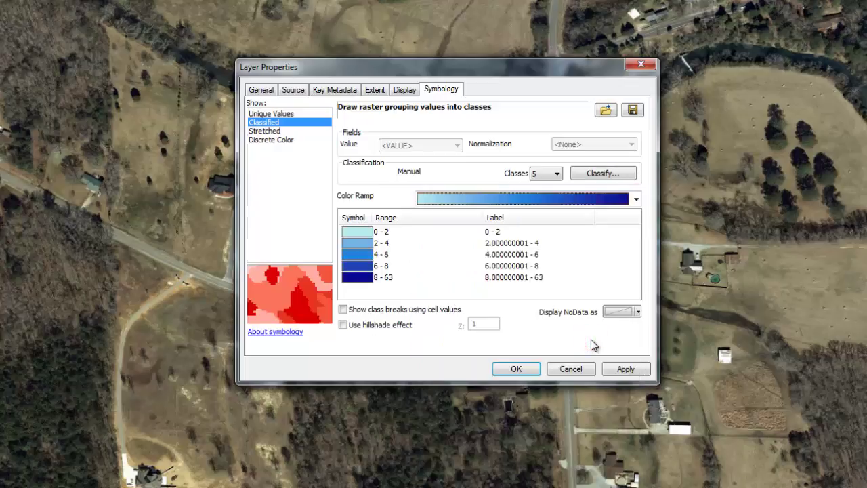
left_click(622, 369)
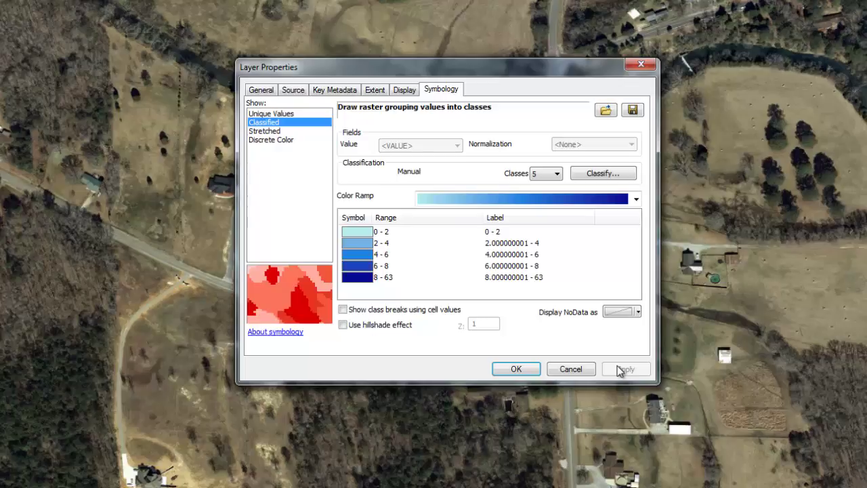
Give depth_04pct 50% transparency with MapTips enabled and close its properties.
left_click(407, 96)
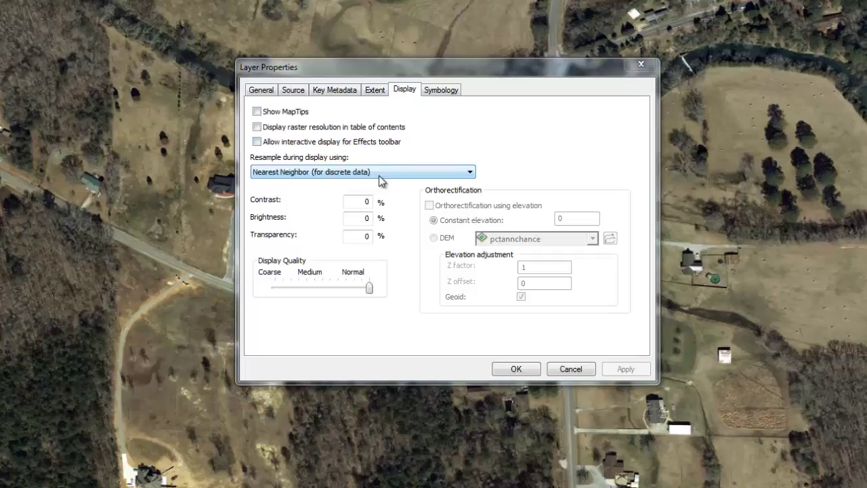
left_click(366, 235)
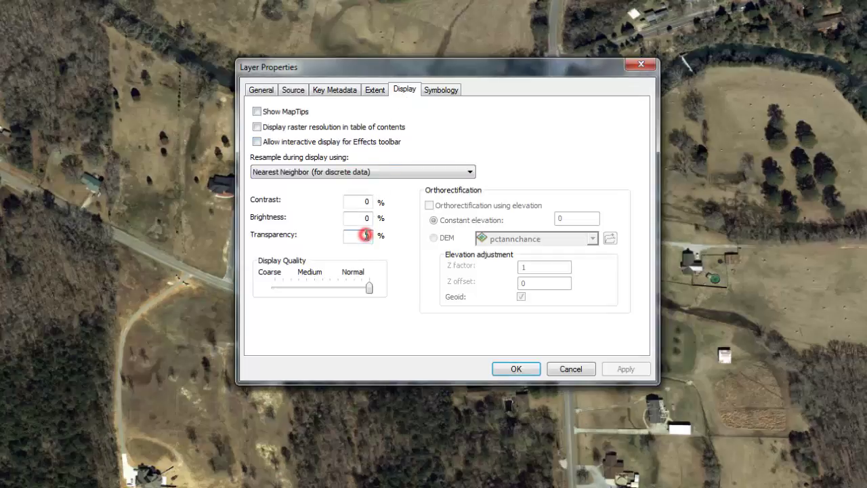
type("50")
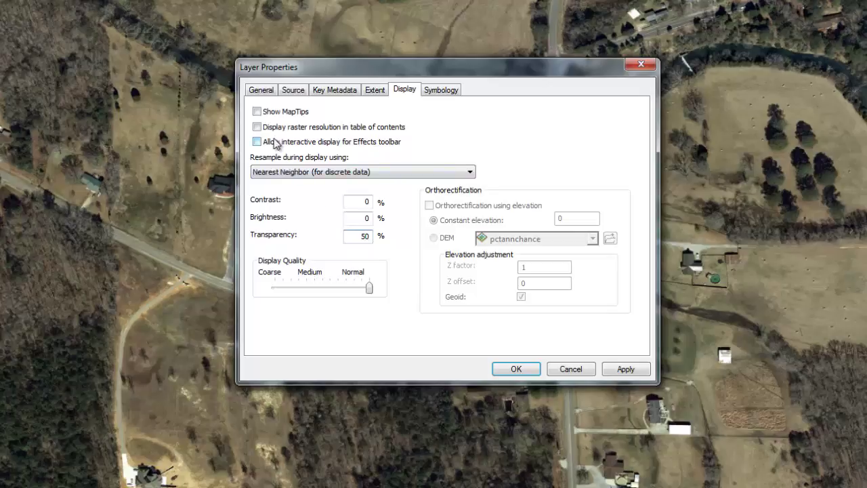
left_click(258, 112)
left_click(507, 370)
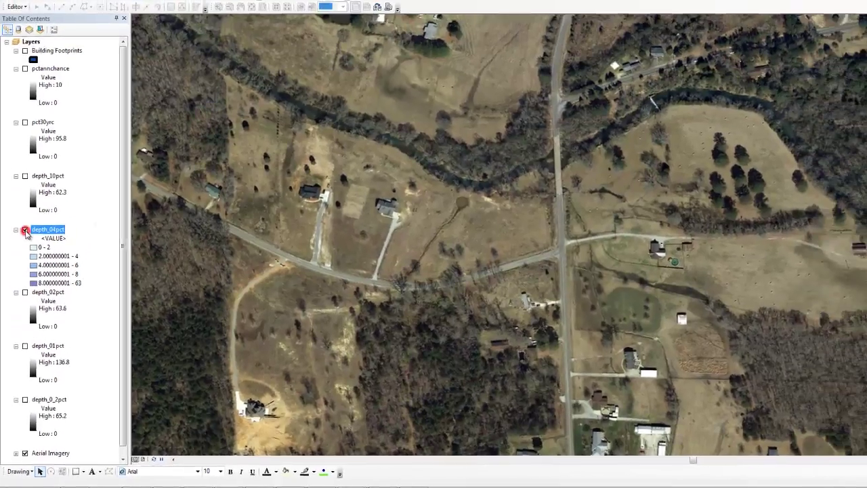
Turn on depth_04pct over the imagery and open depth_01pct's layer properties.
left_click(27, 204)
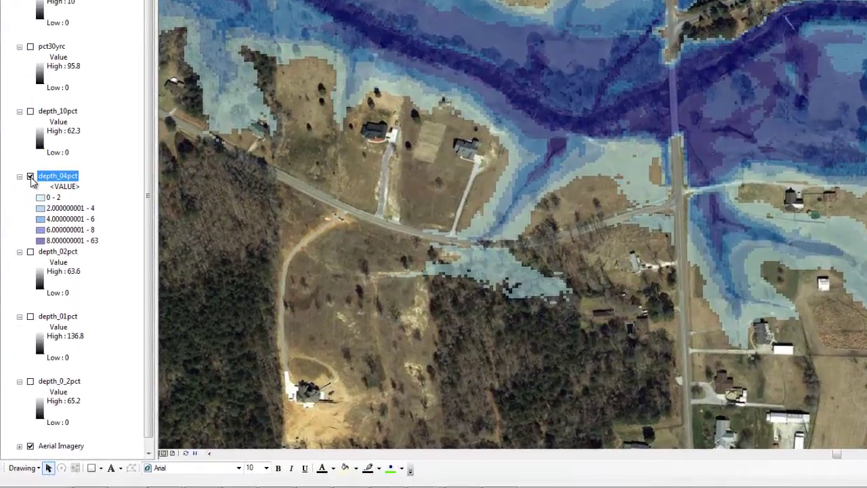
right_click(62, 317)
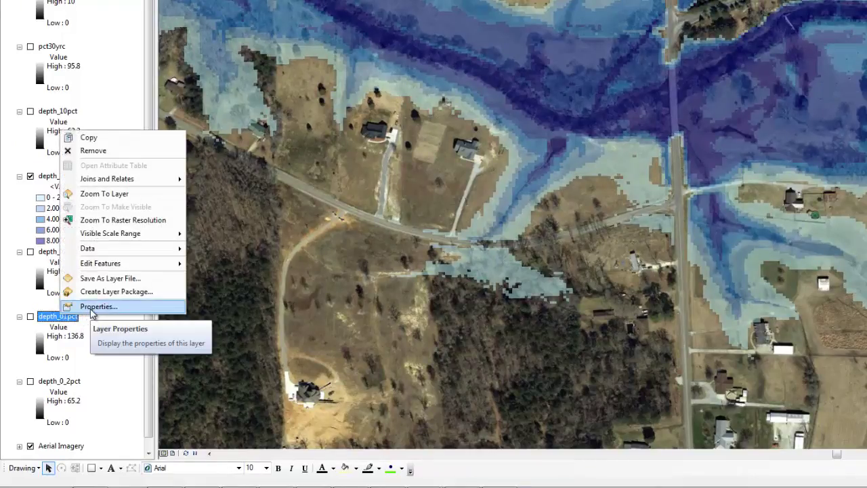
left_click(90, 307)
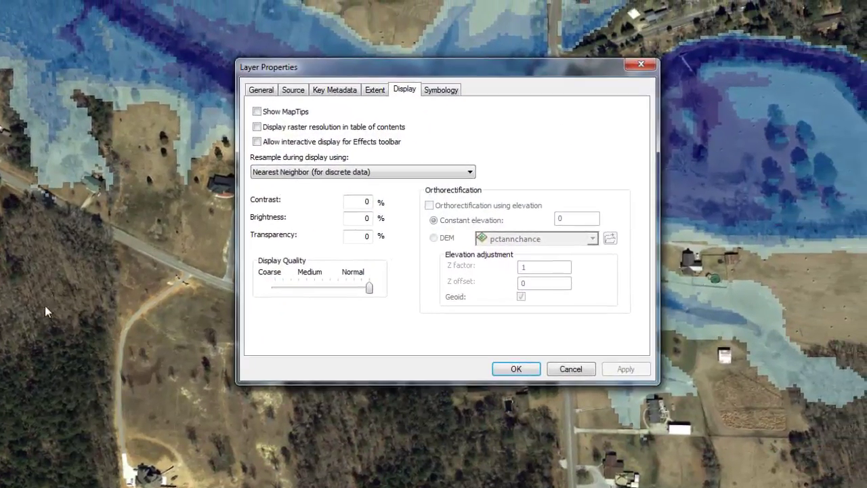
Import depth_04pct's blue classified symbology into depth_01pct and apply it.
left_click(444, 90)
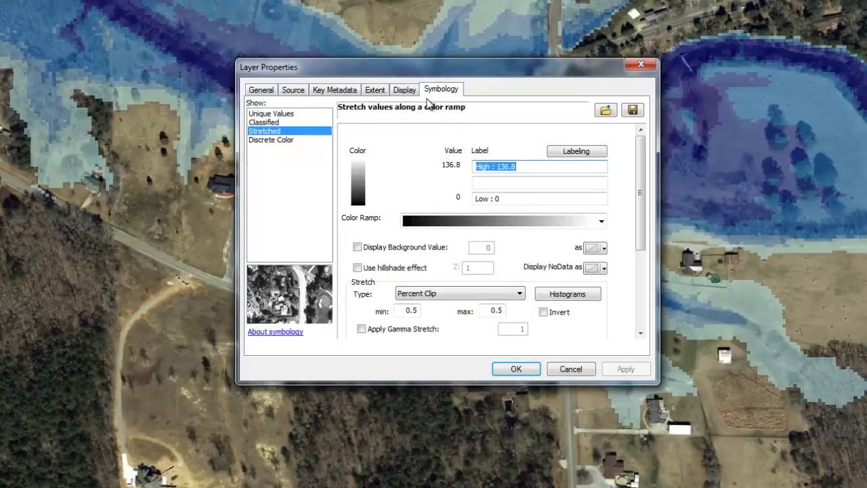
left_click(273, 122)
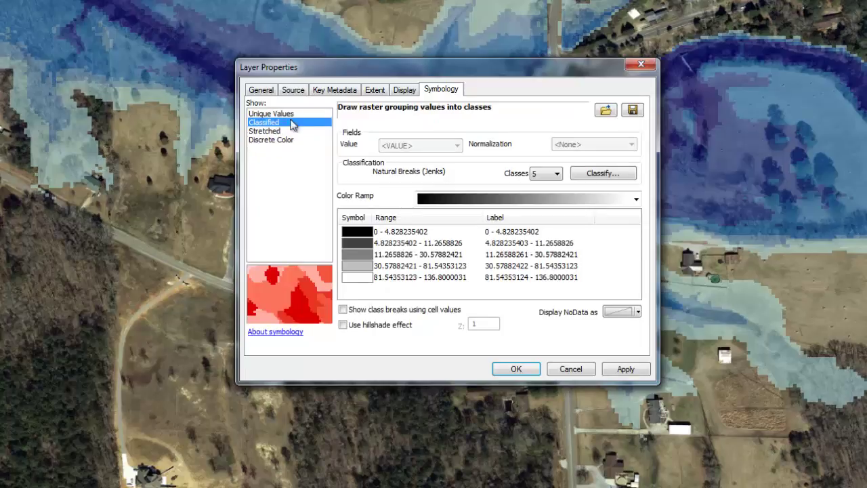
left_click(605, 111)
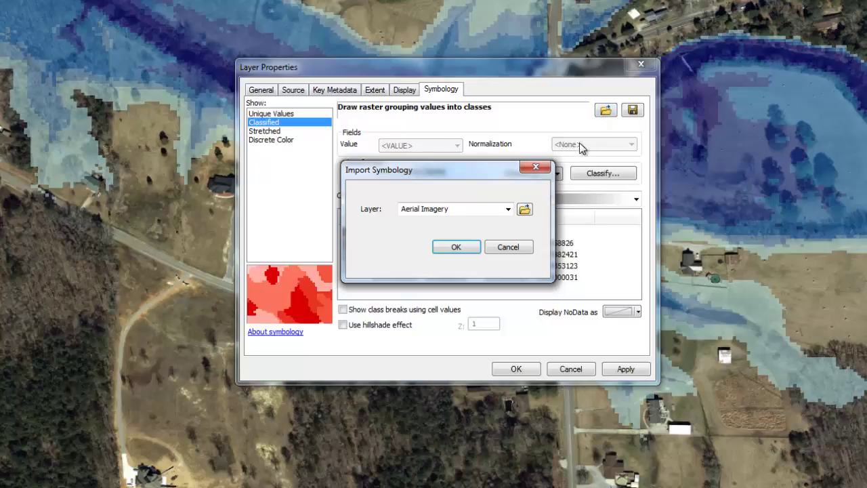
left_click(509, 210)
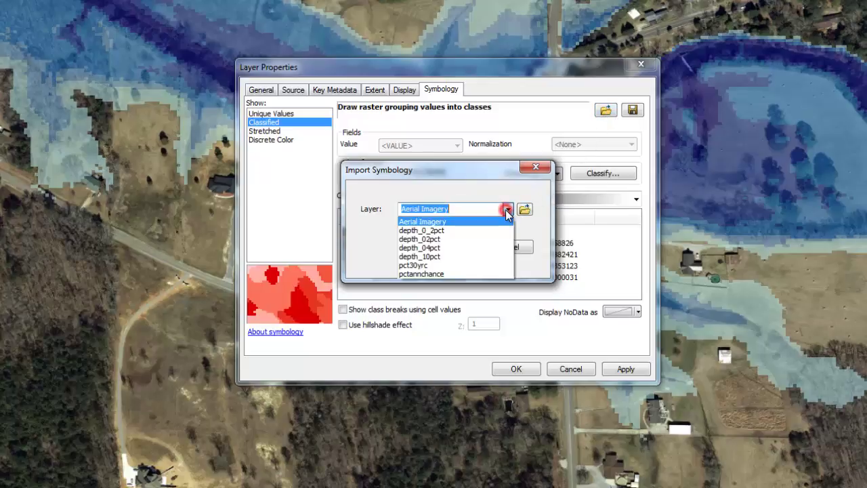
left_click(466, 247)
left_click(456, 247)
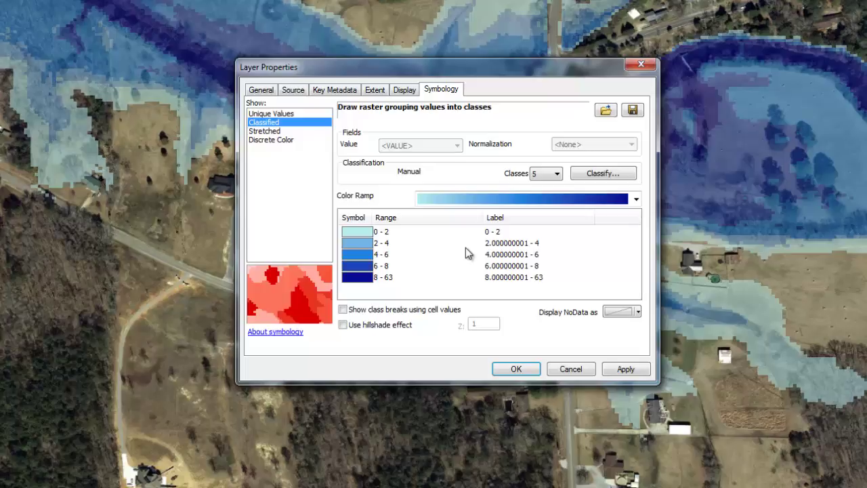
left_click(517, 367)
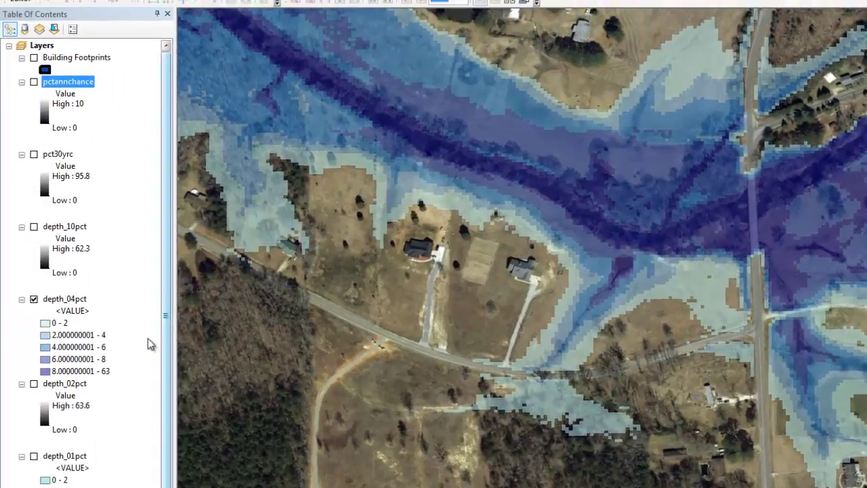
Hide depth_04pct, show pctannchance, and switch pctannchance to Classified symbology.
left_click(34, 299)
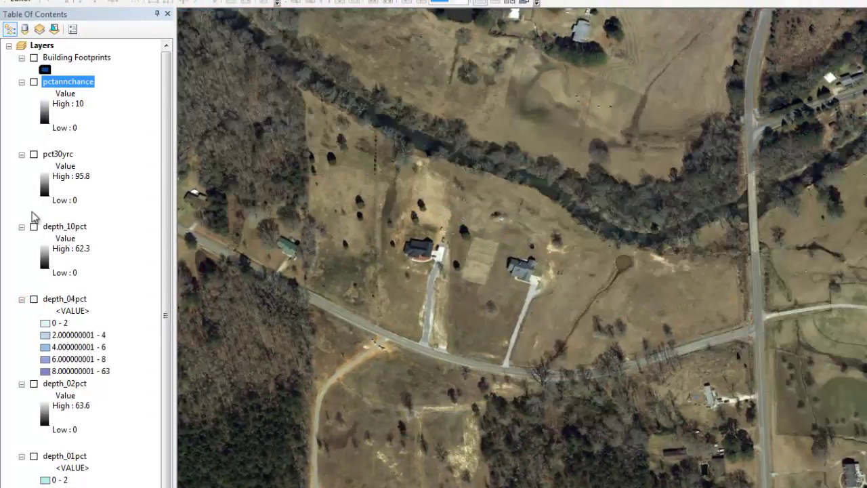
left_click(34, 82)
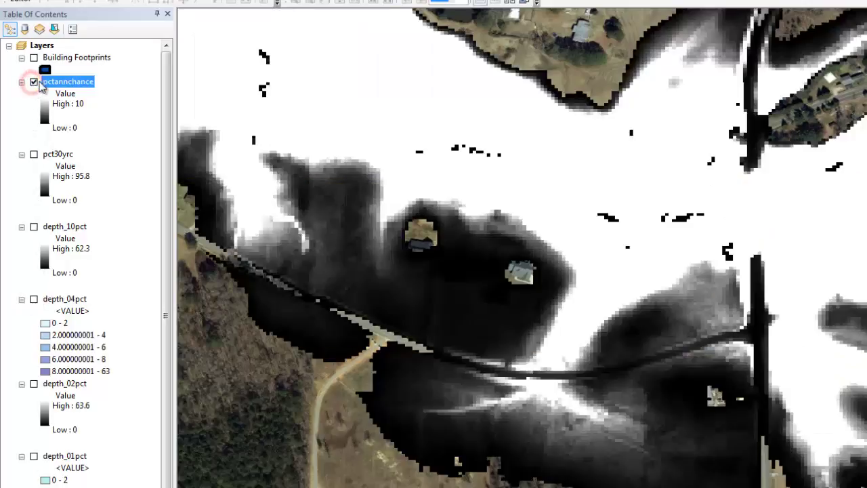
right_click(53, 80)
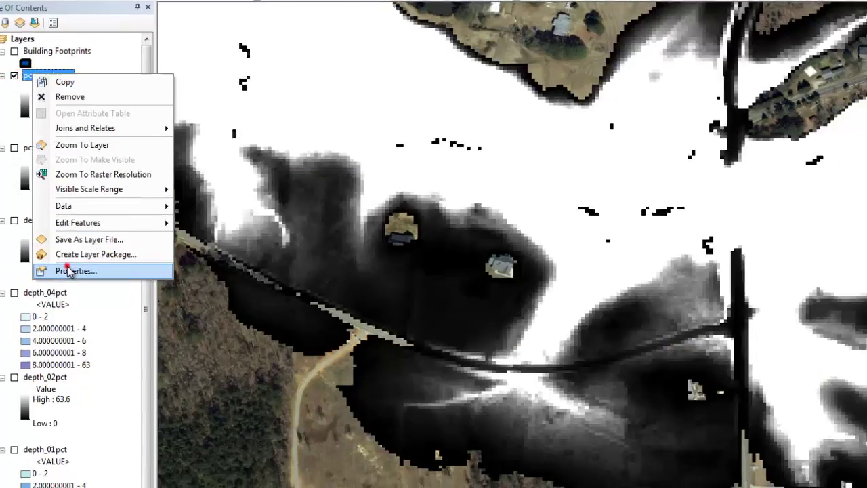
left_click(70, 271)
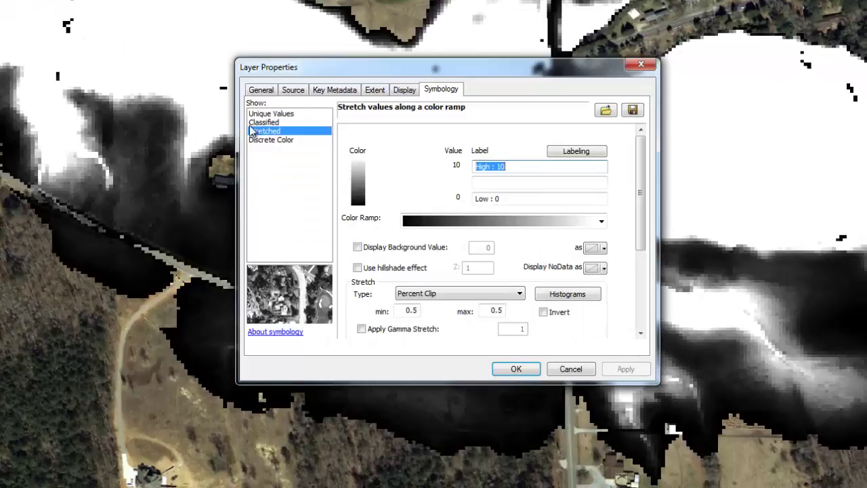
left_click(262, 123)
Set pctannchance's manual class breaks to 2, 4, 6, 8 and 10.
left_click(594, 176)
left_click(614, 204)
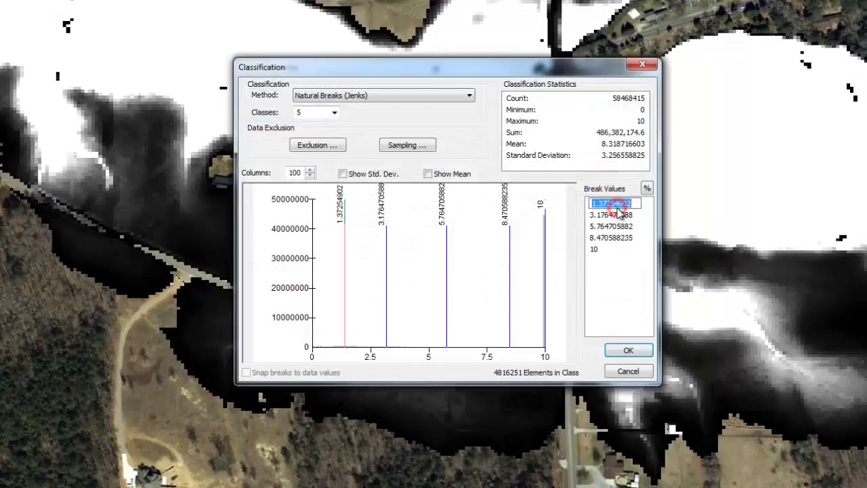
type("2")
key("Return")
left_click(618, 215)
type("4")
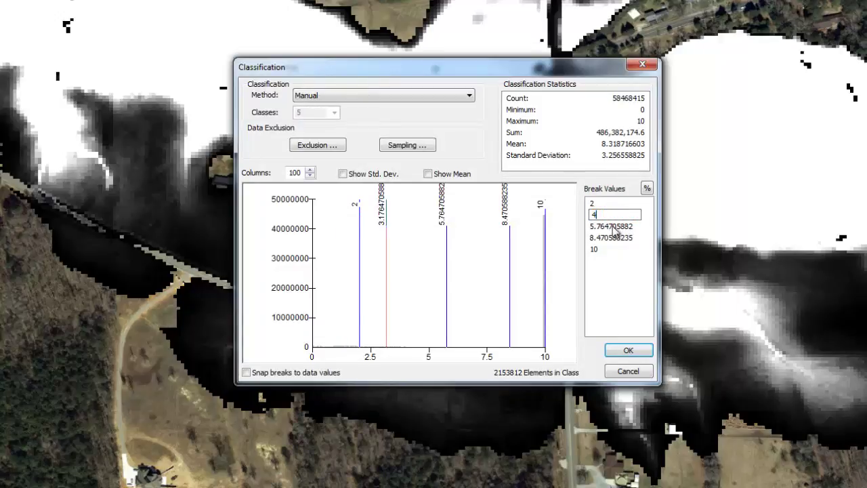
left_click(614, 227)
left_click(613, 227)
type("6")
left_click(611, 238)
left_click(611, 239)
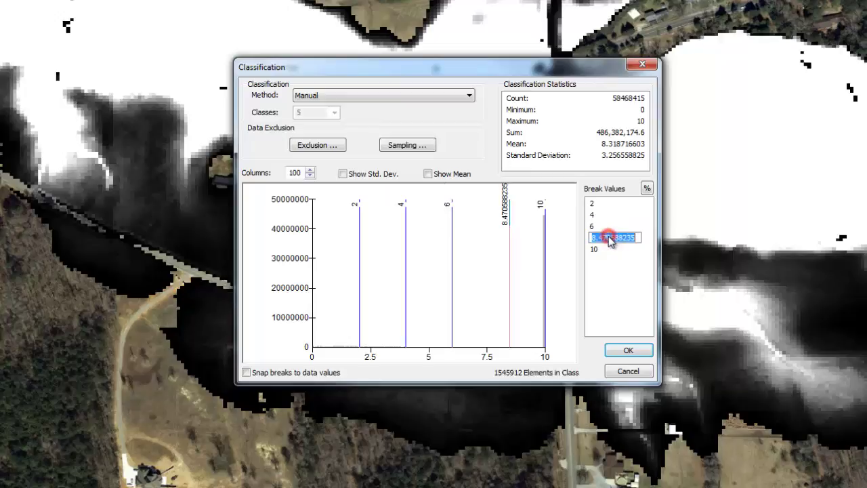
type("8")
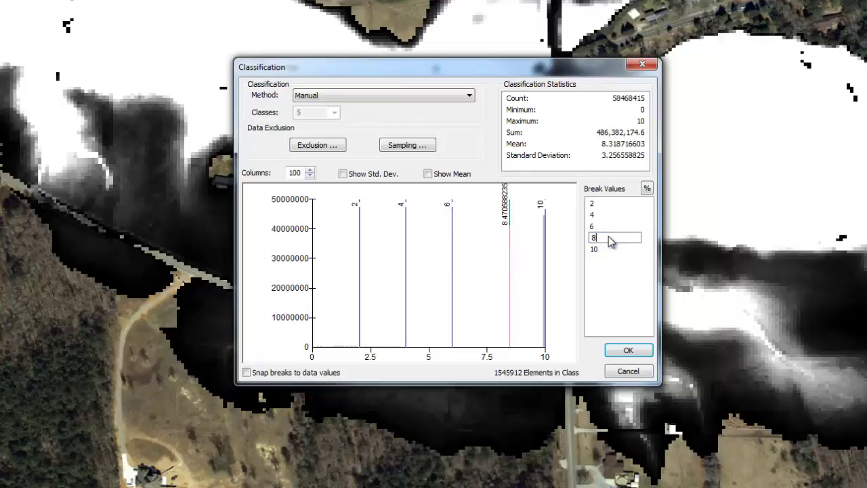
left_click(622, 350)
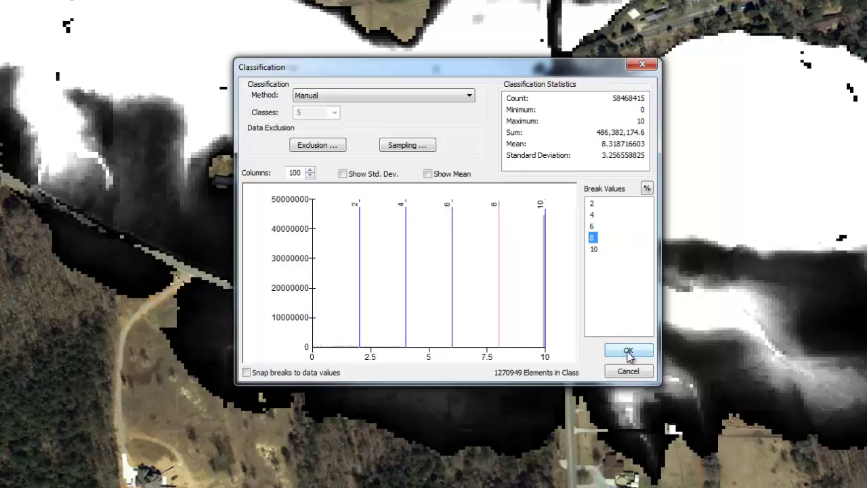
left_click(626, 352)
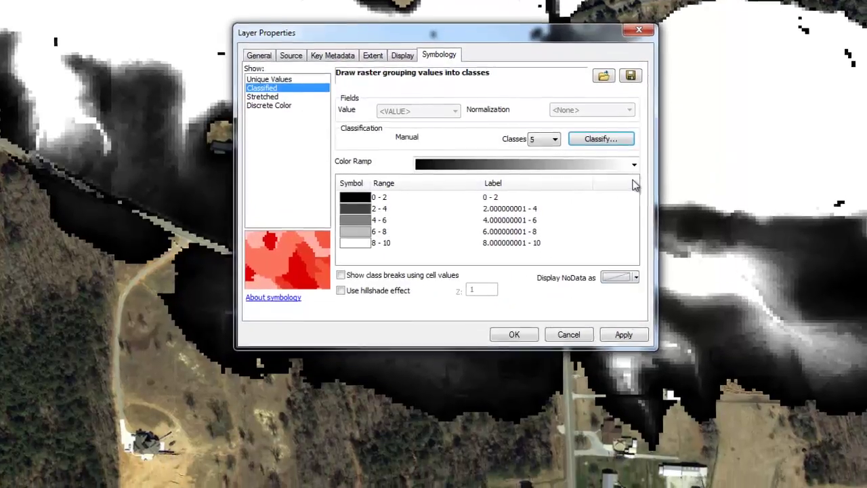
Colour the pctannchance classes with a yellow-to-red ramp.
left_click(635, 192)
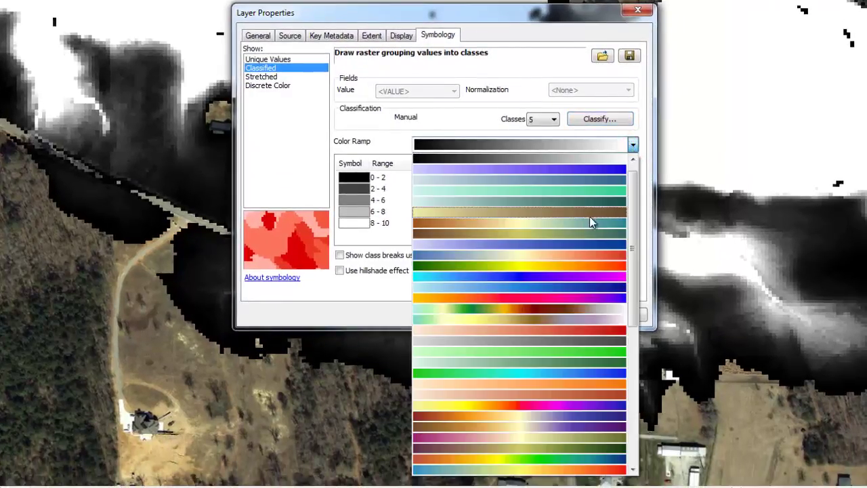
scroll(561, 278, "down", 5)
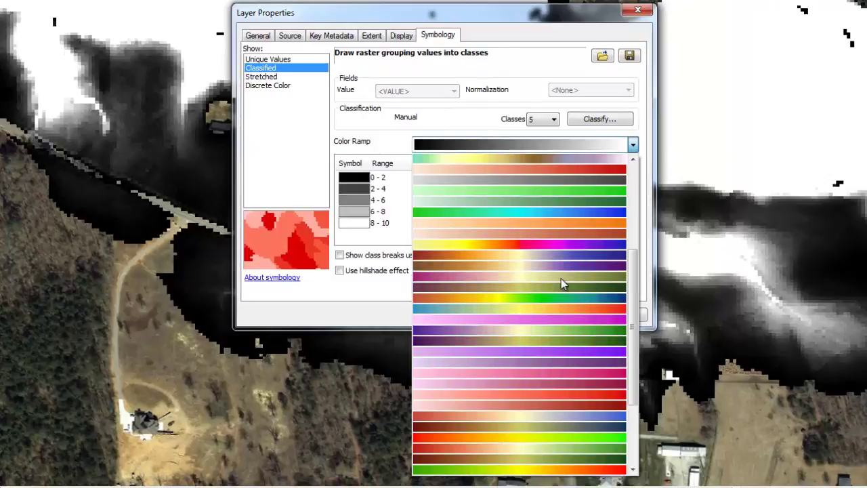
scroll(561, 283, "down", 4)
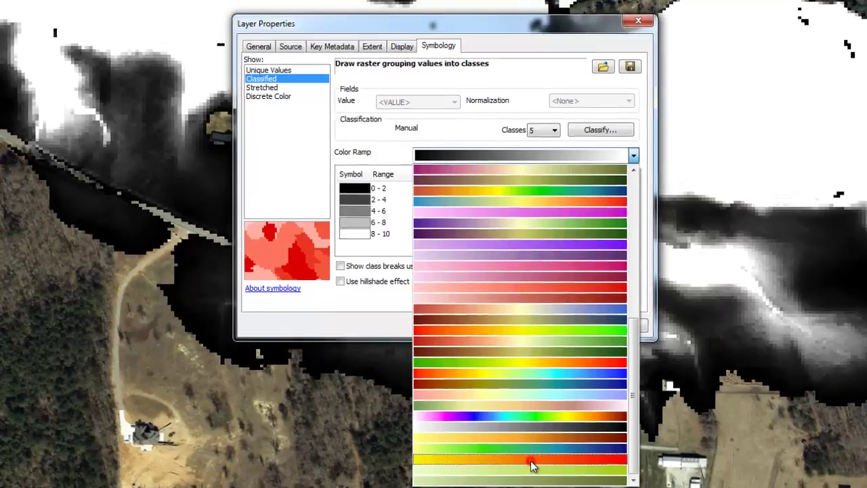
left_click(530, 462)
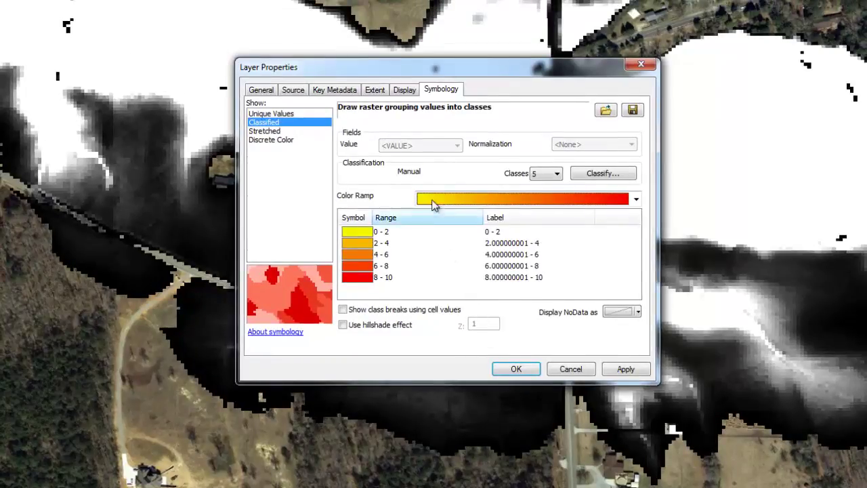
Give pctannchance 50% transparency with MapTips enabled and apply the settings.
left_click(403, 91)
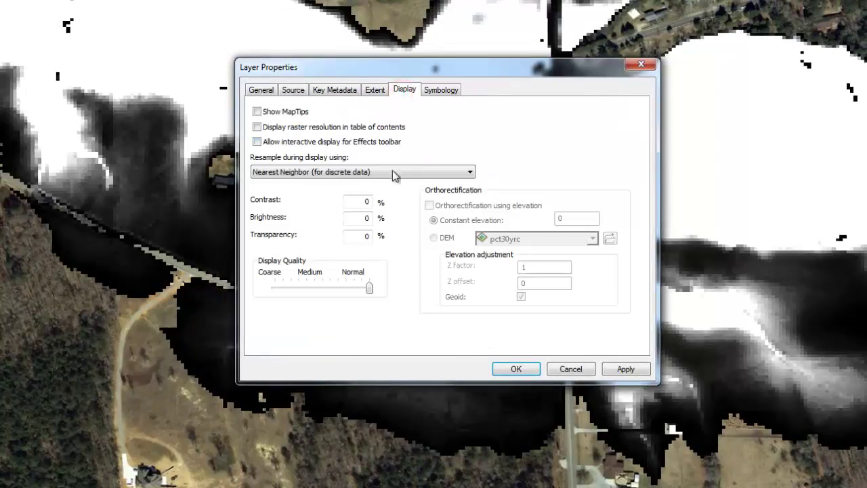
left_click(366, 235)
type("5")
left_click(258, 112)
left_click(516, 369)
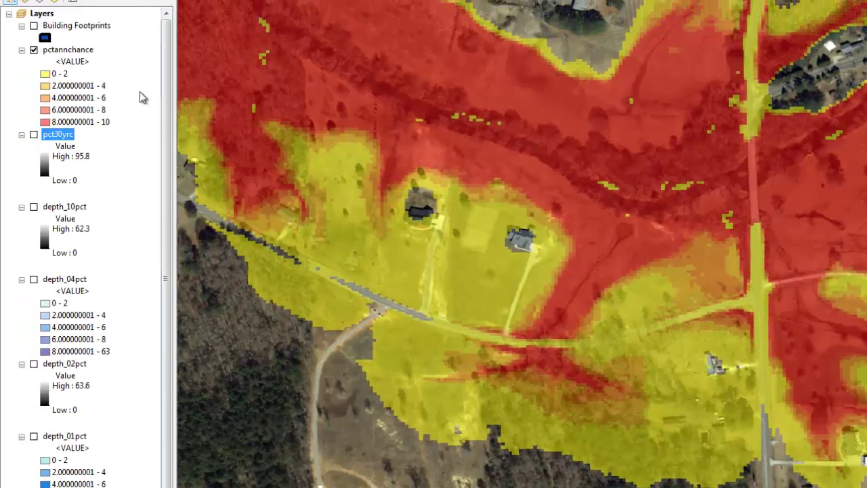
Hide pctannchance, show pct30yrc, and switch pct30yrc to Classified symbology.
left_click(34, 50)
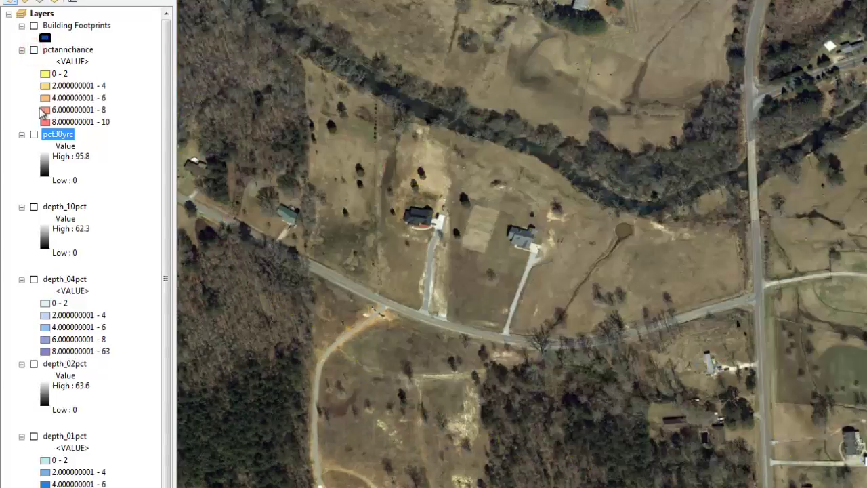
left_click(34, 134)
right_click(49, 137)
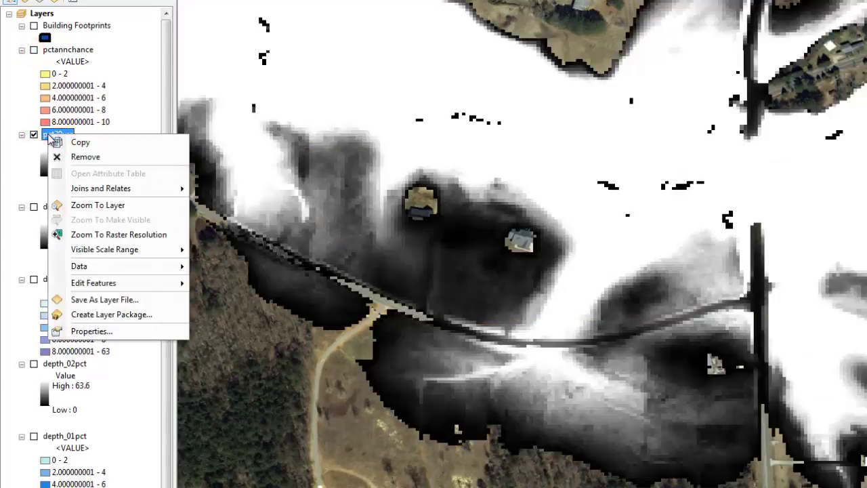
left_click(101, 332)
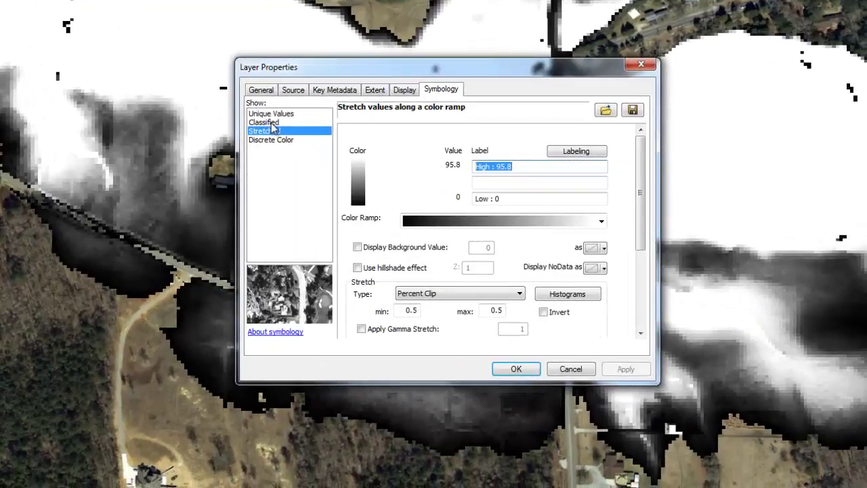
left_click(271, 122)
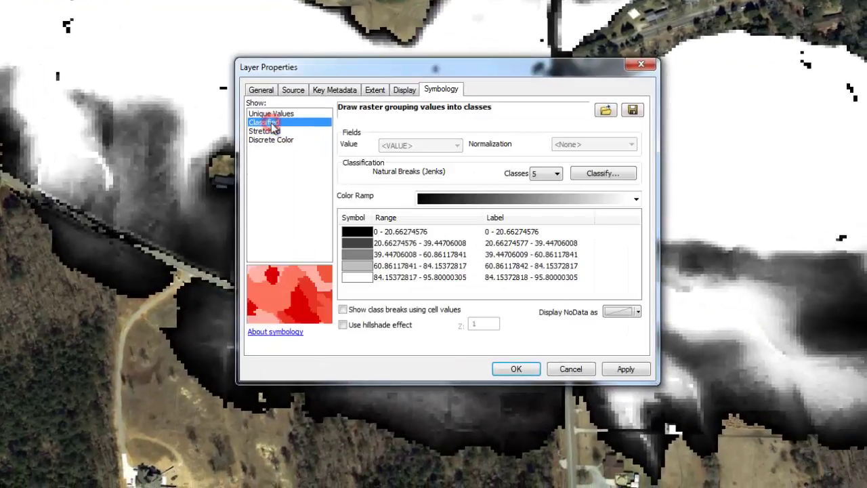
Classify pct30yrc into 10 Equal Interval classes with a green-yellow-red colour ramp.
left_click(596, 176)
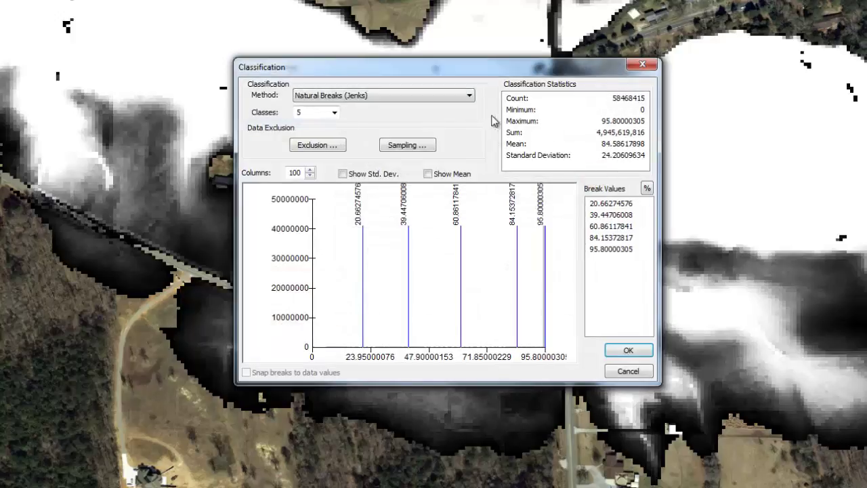
left_click(468, 96)
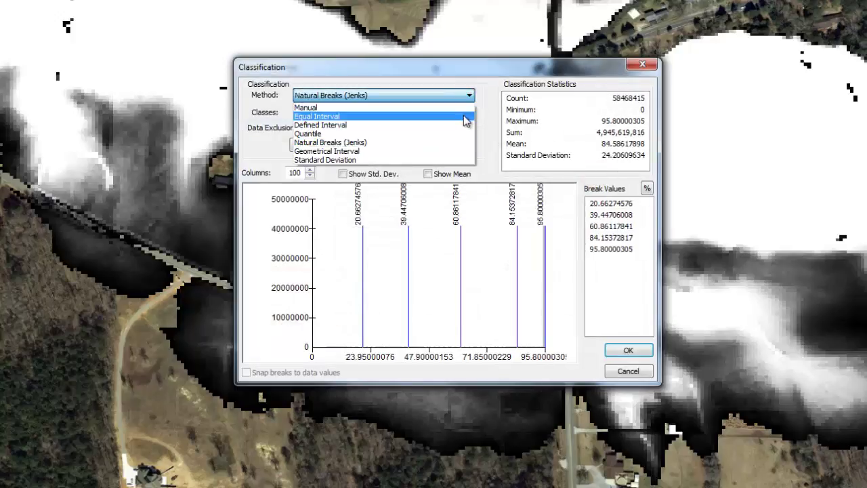
left_click(465, 117)
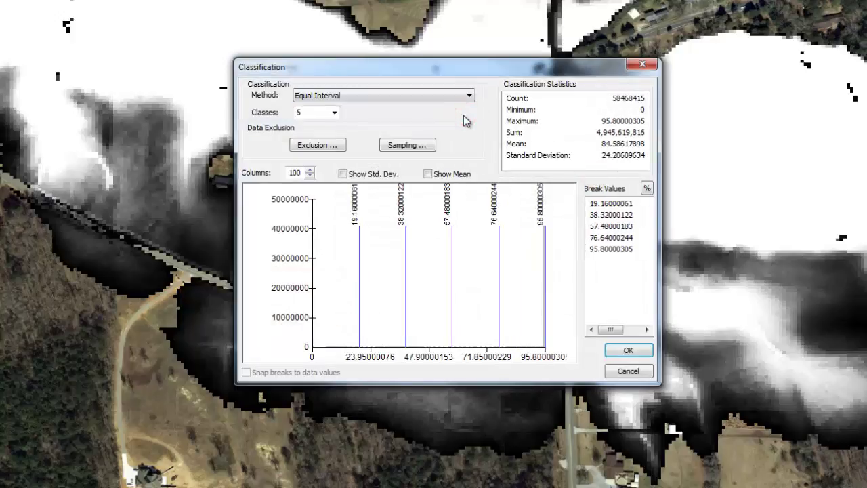
left_click(335, 113)
left_click(314, 185)
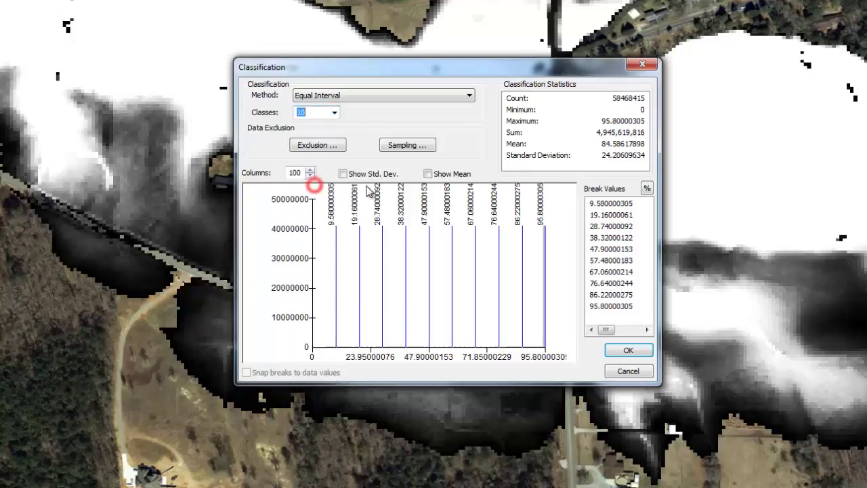
left_click(648, 190)
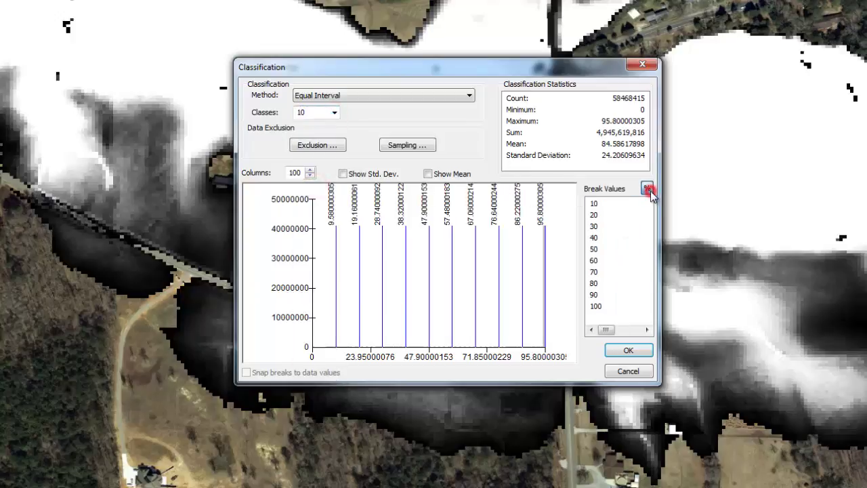
left_click(630, 351)
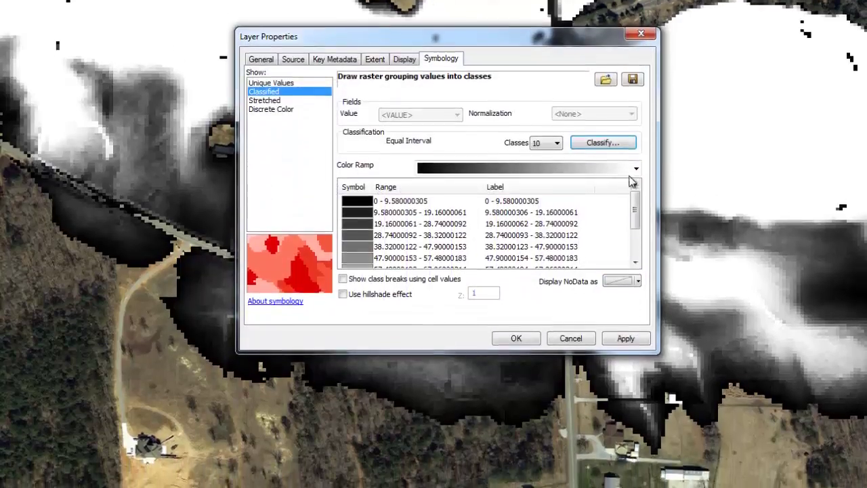
left_click(635, 199)
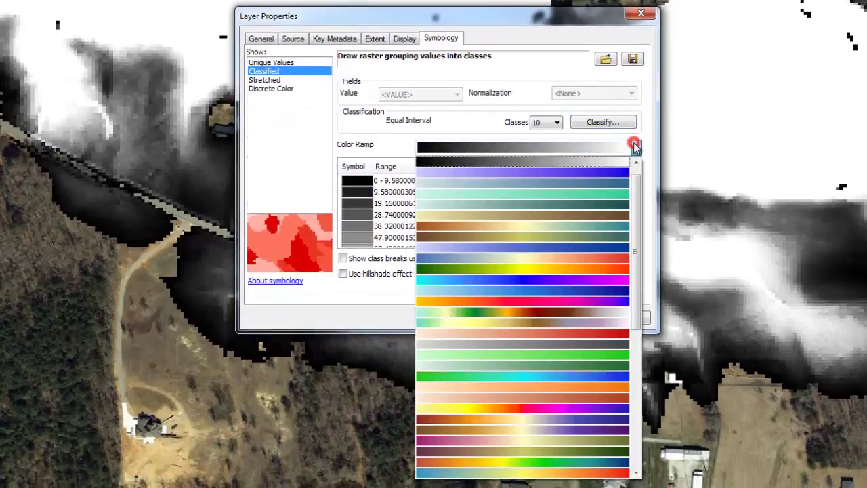
left_click(591, 267)
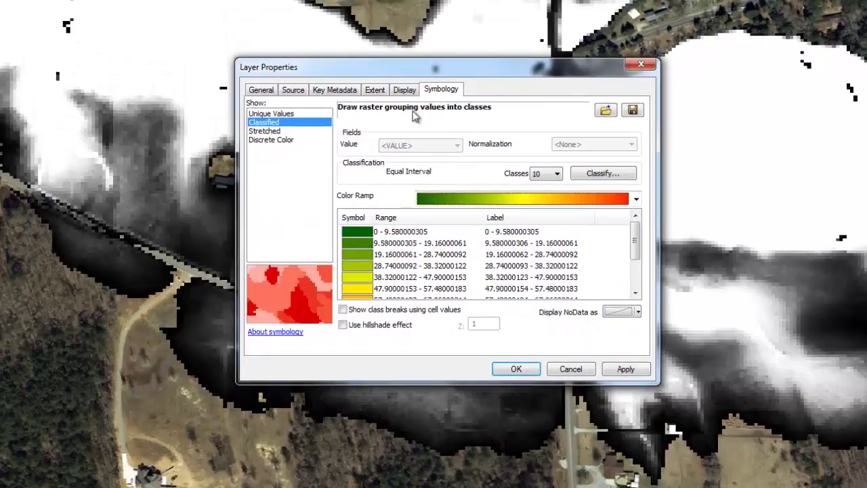
Set pct30yrc's transparency to 50% and turn on Show MapTips.
left_click(404, 90)
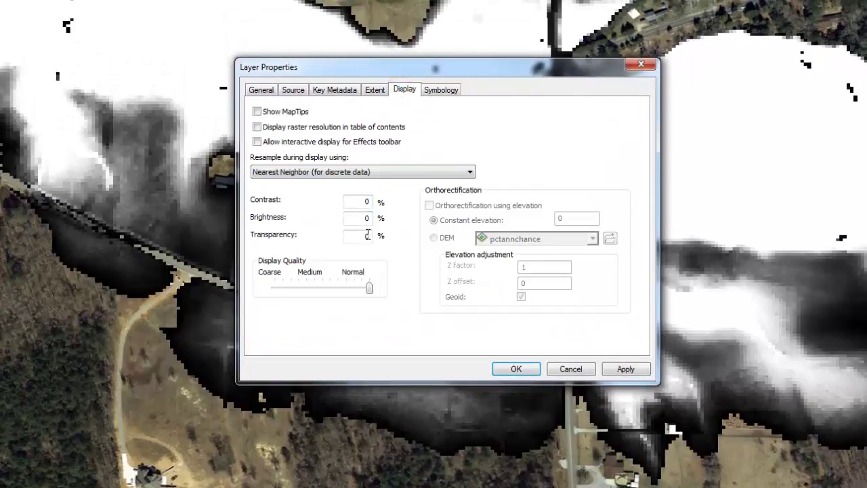
left_click(365, 238)
type("5")
left_click(257, 111)
Close pct30yrc's Layer Properties, applying its classes, transparency and MapTips.
left_click(519, 369)
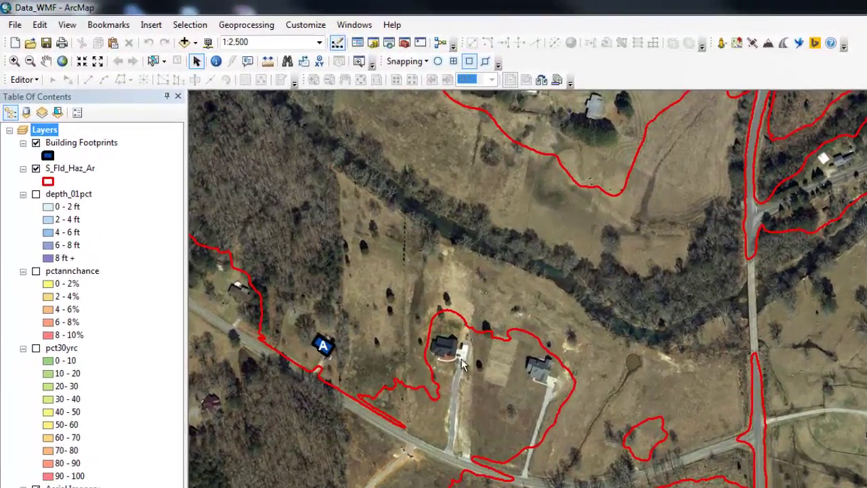
Turn on the depth_01pct layer and read its MapTip depth values at buildings A, B and C.
left_click(36, 194)
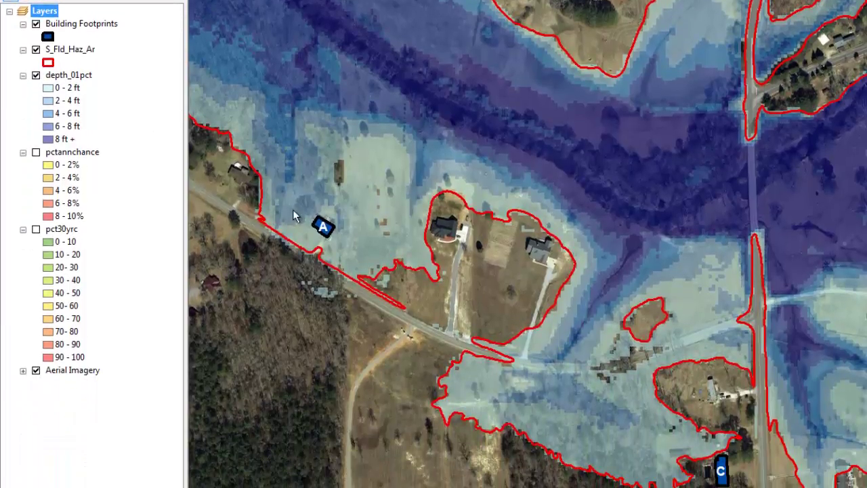
mouse_move(324, 230)
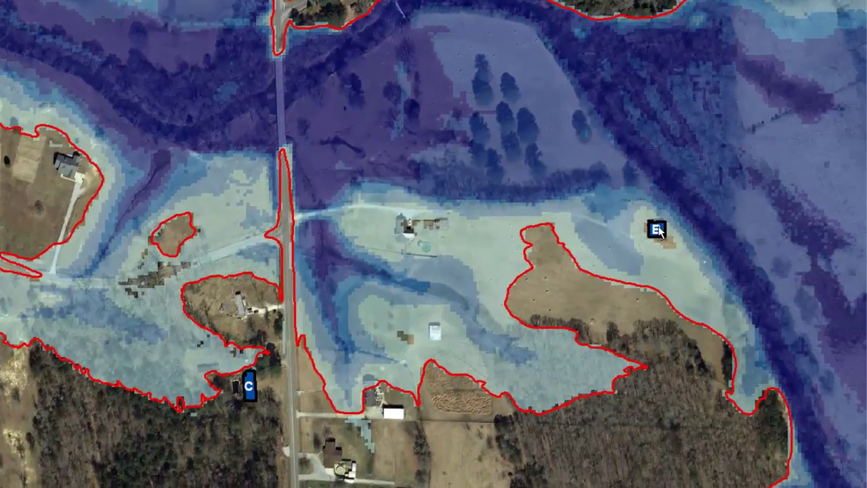
mouse_move(657, 231)
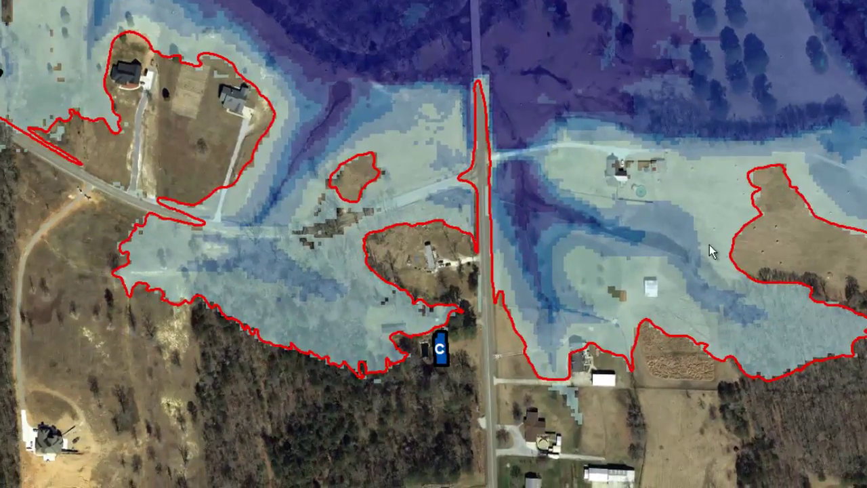
mouse_move(440, 352)
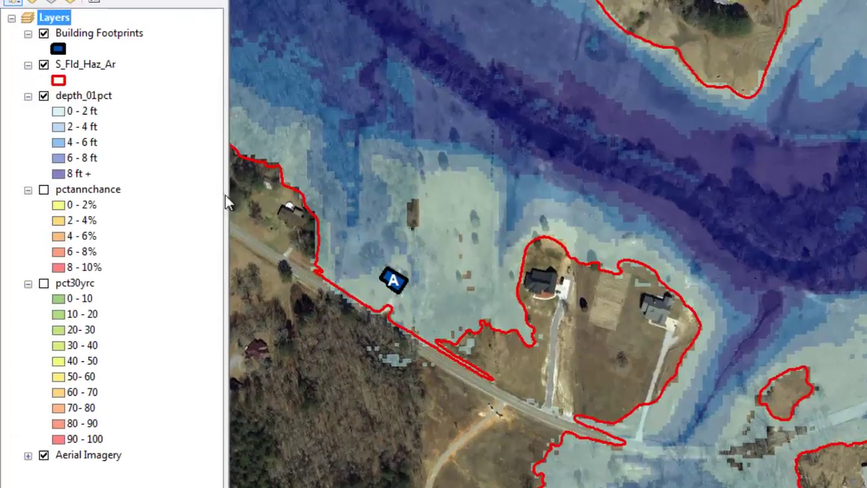
Swap depth_01pct for the pctannchance layer and read its annual-chance percentages at buildings A, B and C.
left_click(43, 96)
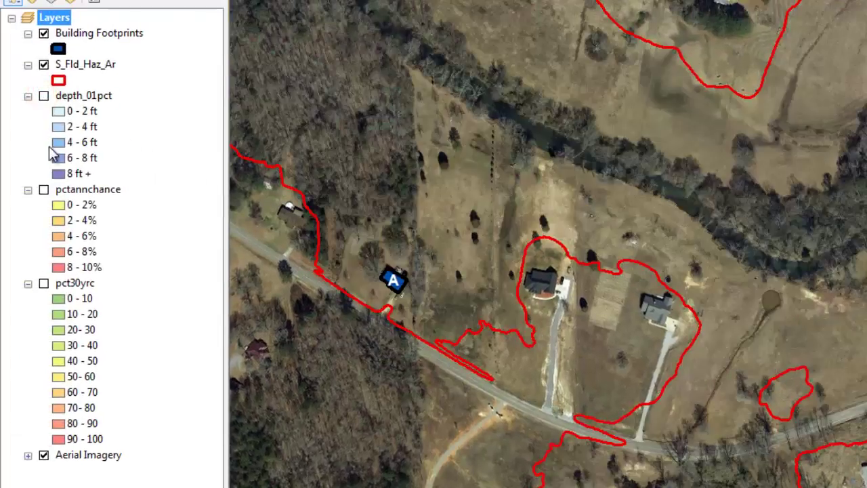
left_click(43, 190)
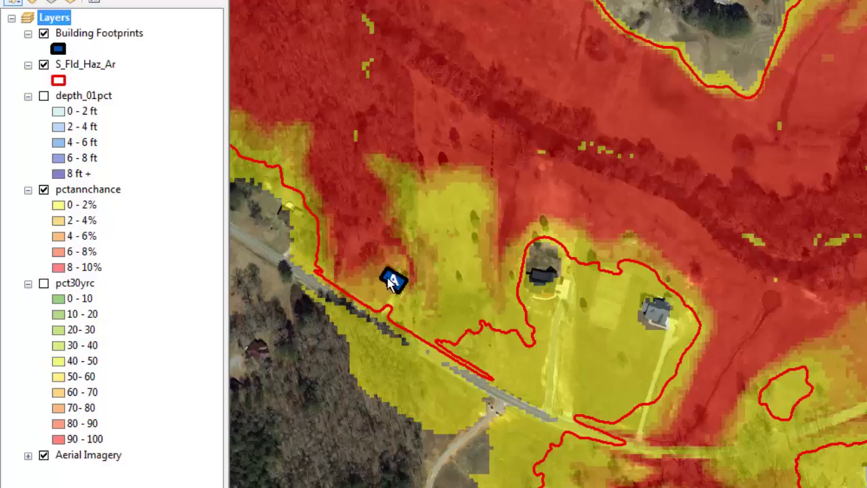
mouse_move(397, 284)
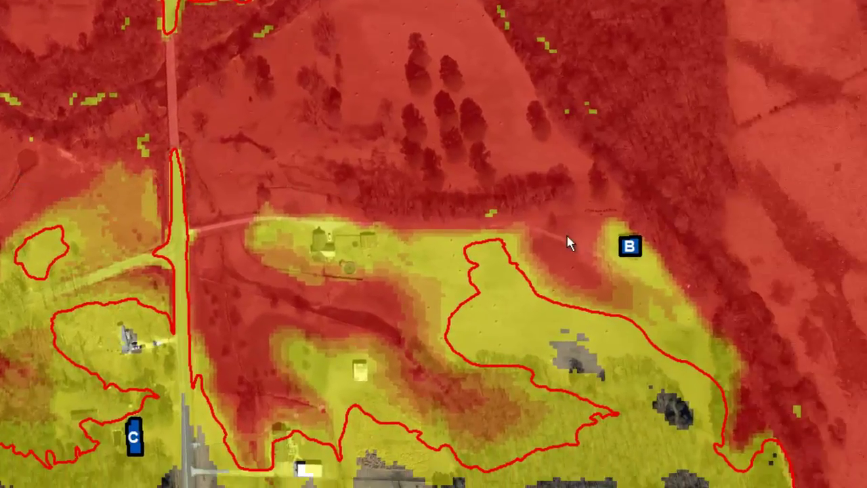
mouse_move(629, 248)
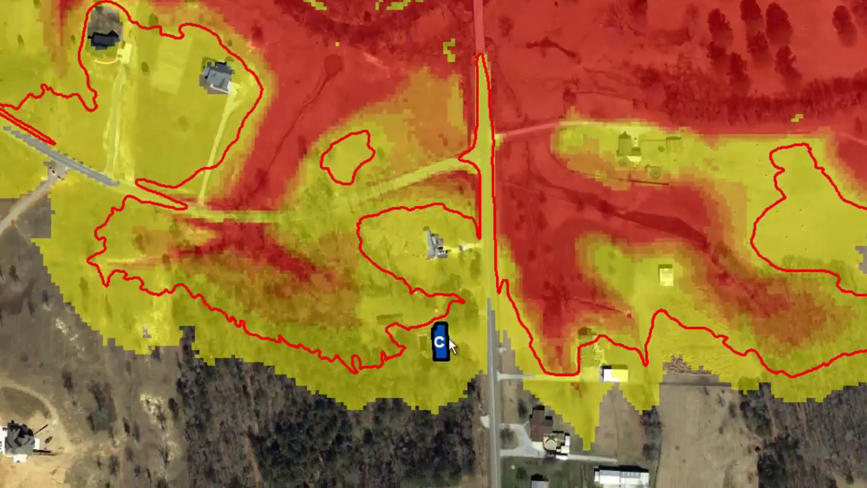
mouse_move(132, 442)
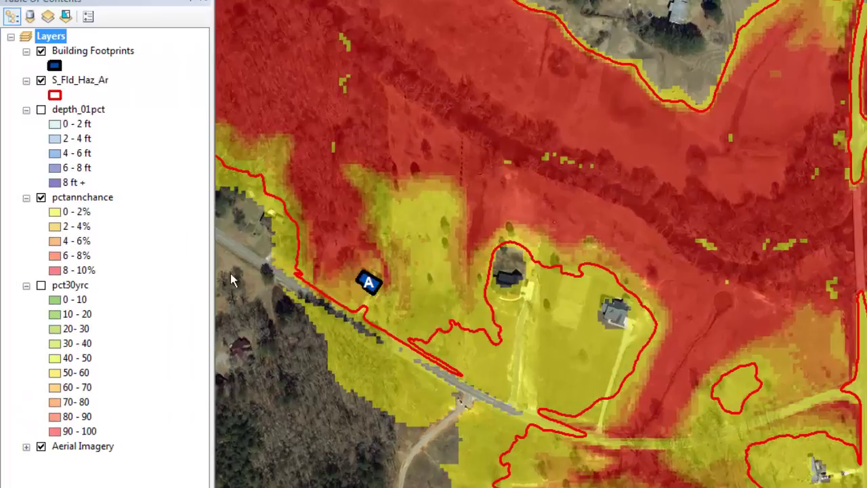
Swap pctannchance for pct30yrc and read its values: about 58.5 at A, 36.4 at B, 12.8 at C.
left_click(41, 197)
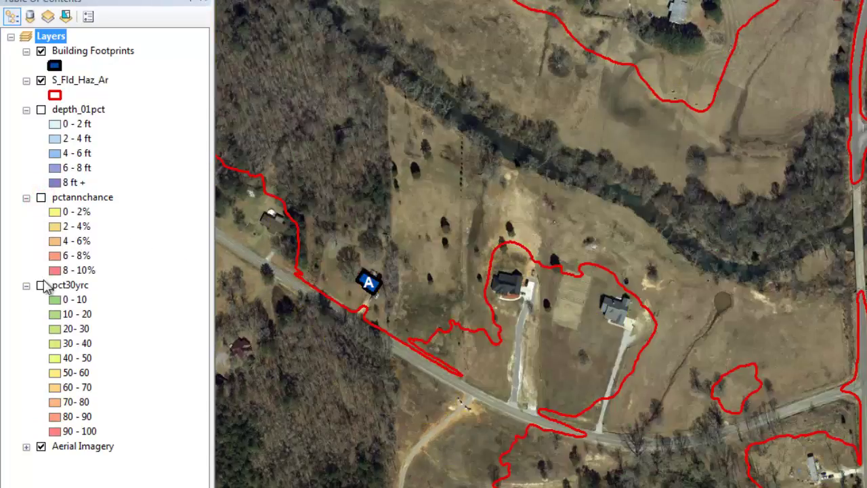
left_click(40, 285)
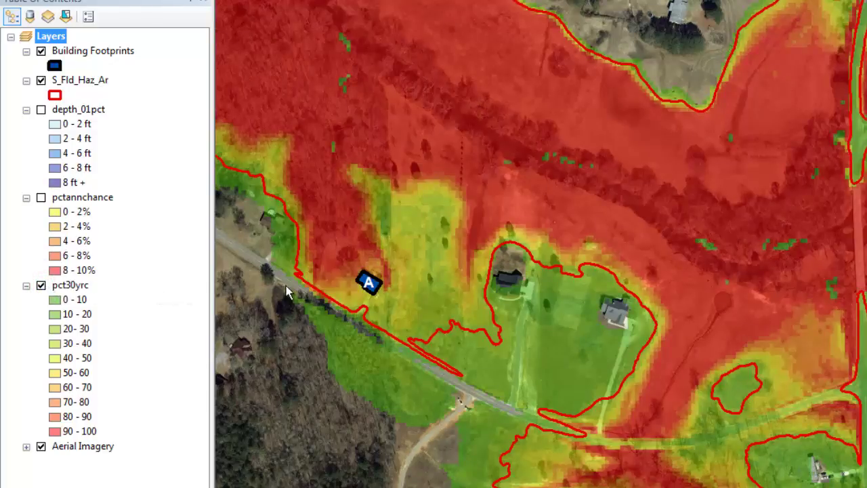
mouse_move(369, 288)
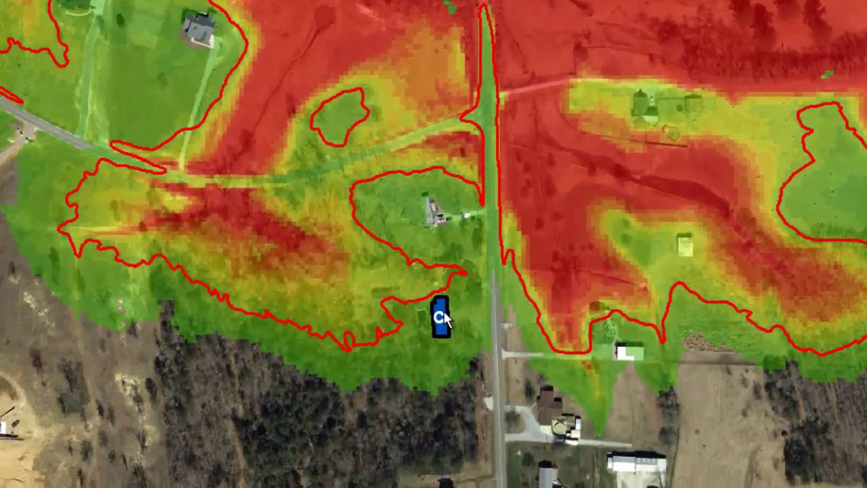
mouse_move(73, 433)
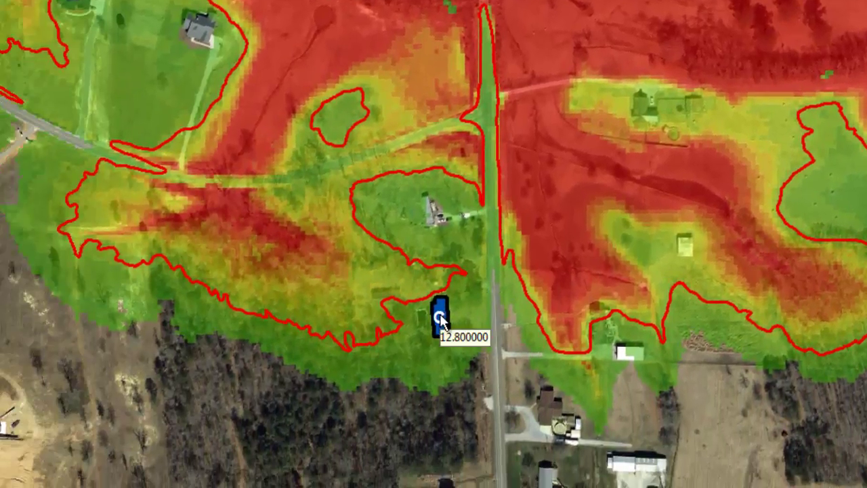